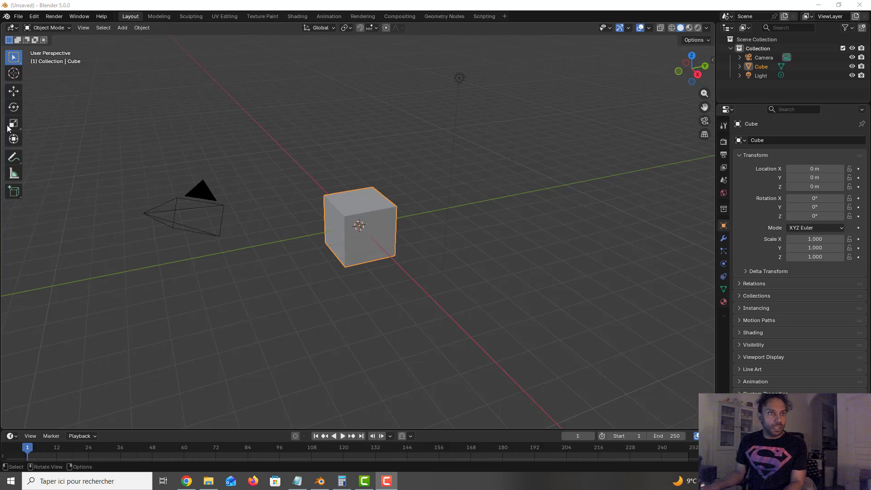
# Activate the Cursor tool and place the 3D cursor freely at several spots around the cube.
pyautogui.click(13, 74)
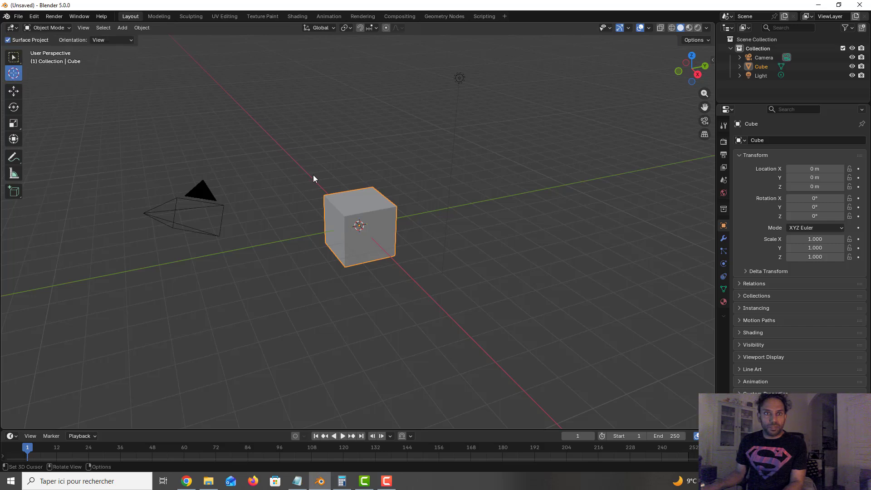
pyautogui.click(325, 199)
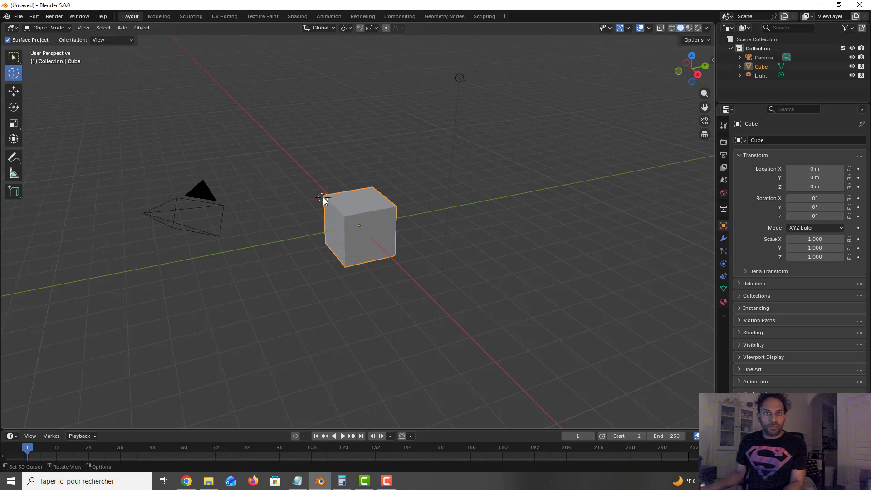
pyautogui.click(286, 233)
pyautogui.click(253, 259)
pyautogui.click(483, 272)
pyautogui.click(458, 201)
pyautogui.click(421, 189)
pyautogui.click(438, 255)
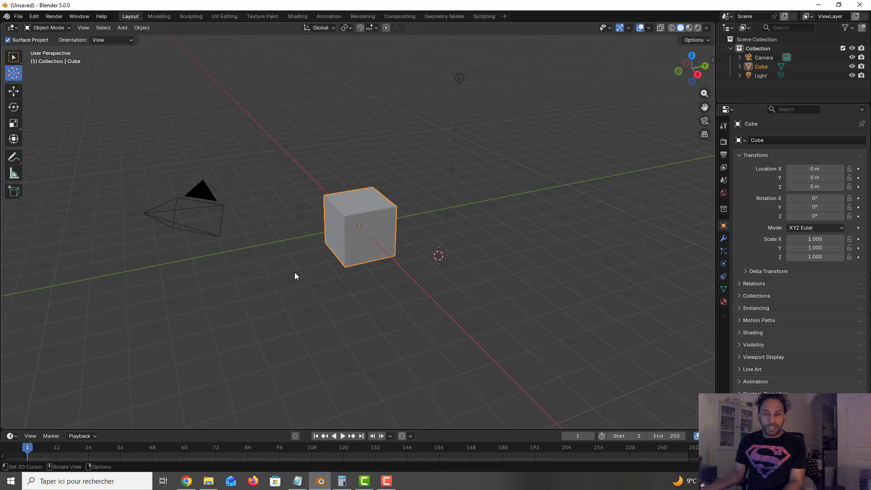
# Snap the 3D cursor to the world origin.
pyautogui.press('shift')
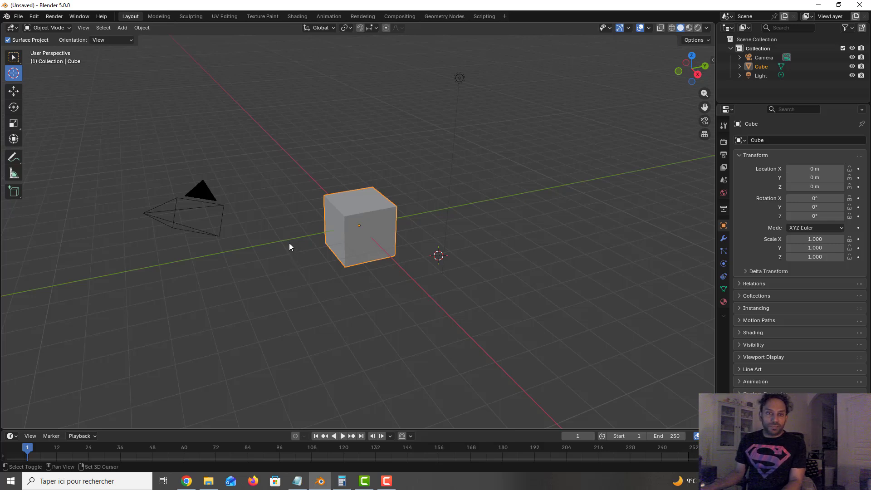
pyautogui.hotkey('shift', 's')
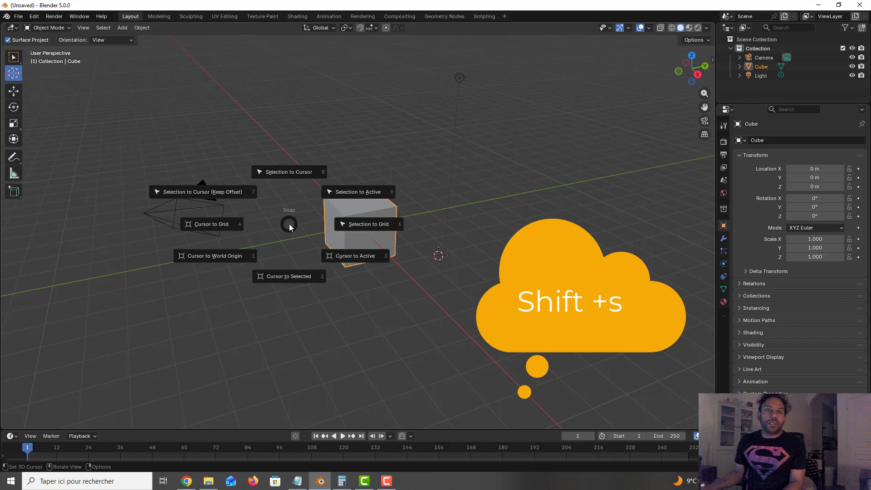
pyautogui.click(222, 257)
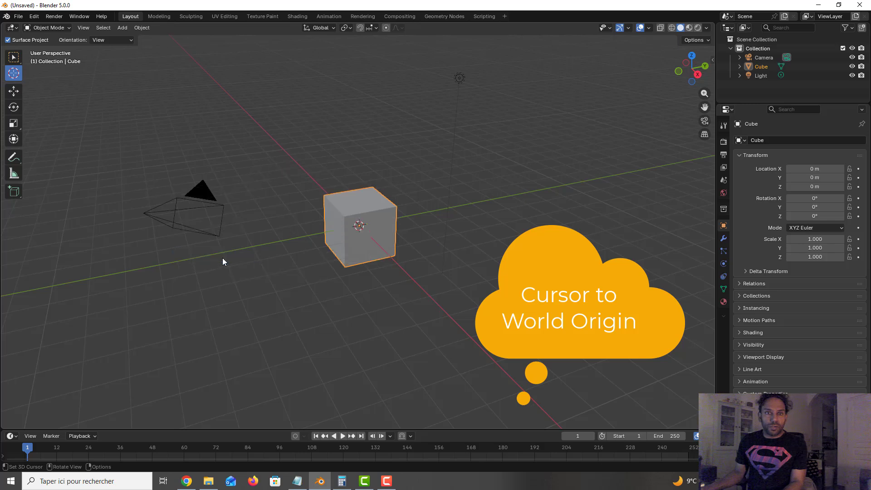
# Place the 3D cursor on and beside the cube, return it to the world origin, and reactivate the Select Box tool.
pyautogui.click(375, 207)
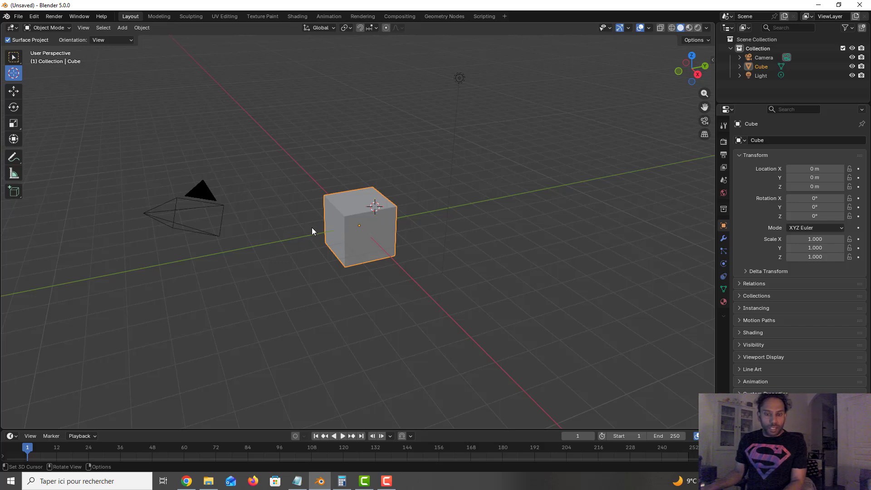
pyautogui.click(484, 273)
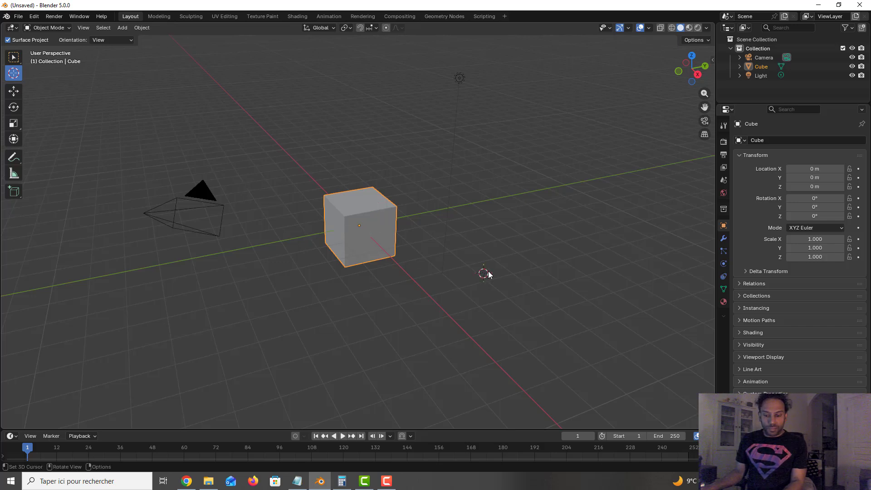
pyautogui.hotkey('shift', 's')
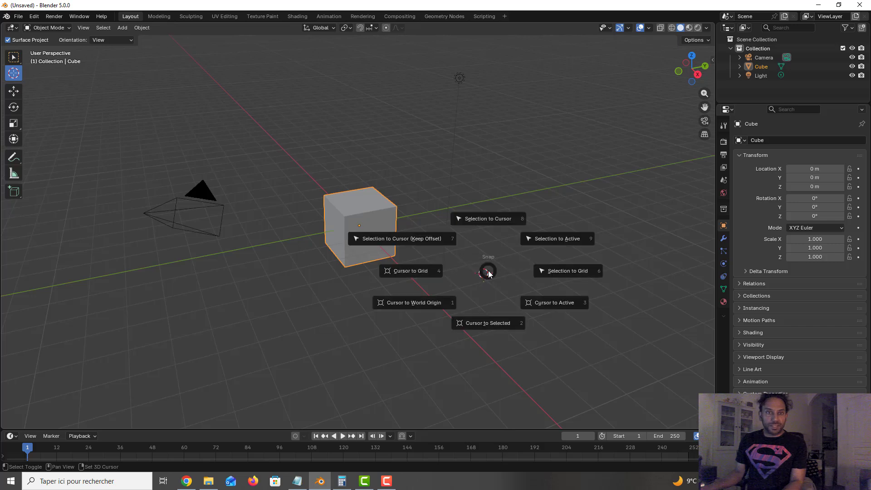
pyautogui.click(423, 301)
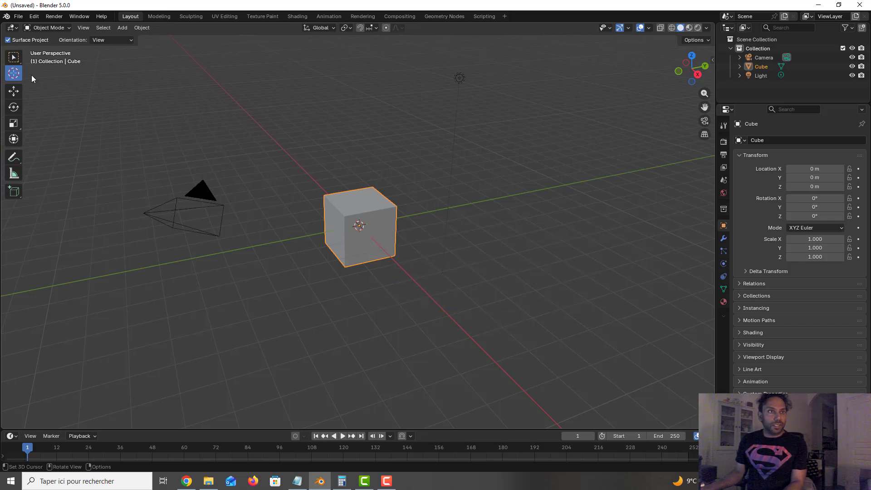
pyautogui.click(14, 57)
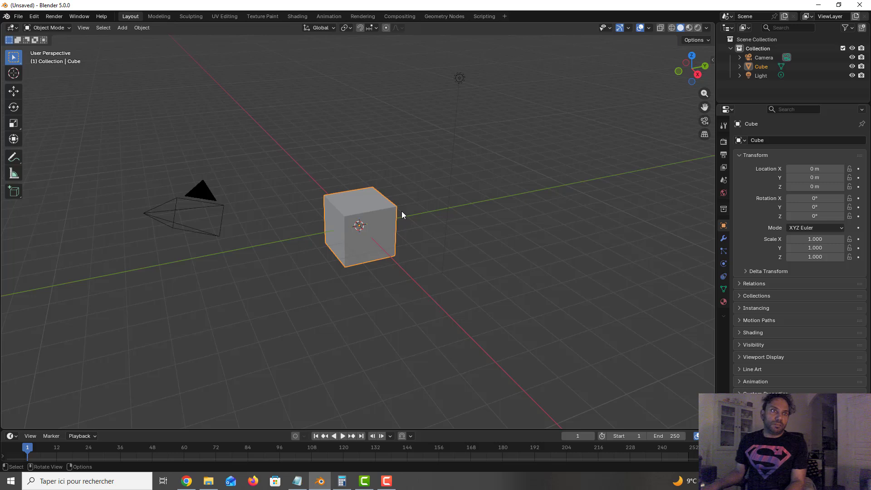
# Select the cube and turn on X-ray display to inspect the origin point inside it.
pyautogui.click(376, 212)
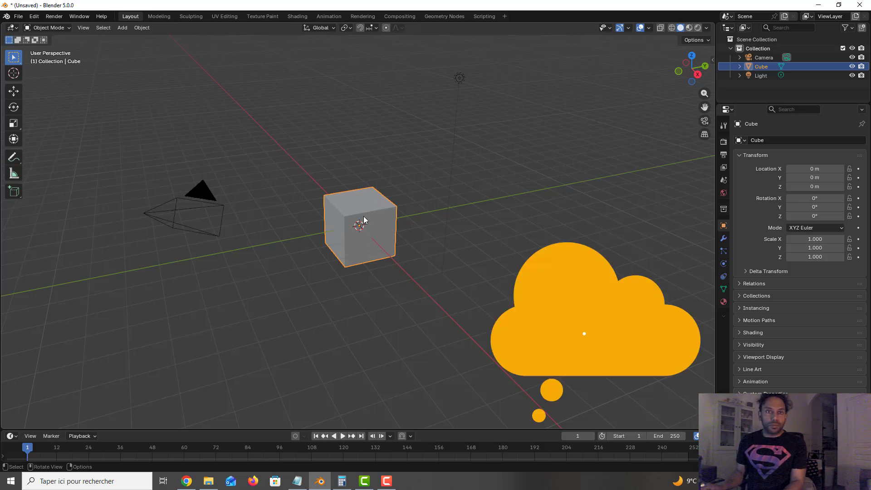
pyautogui.scroll(5, 363, 216)
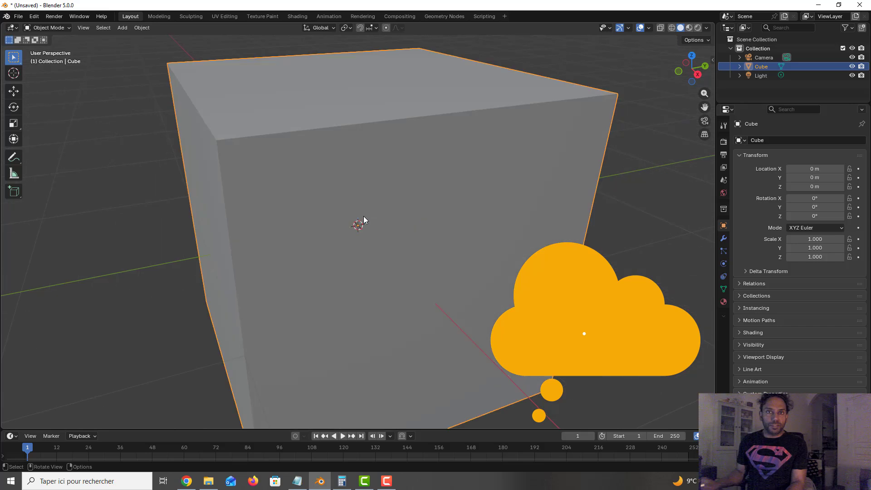
pyautogui.scroll(-1, 363, 216)
pyautogui.scroll(-3, 363, 216)
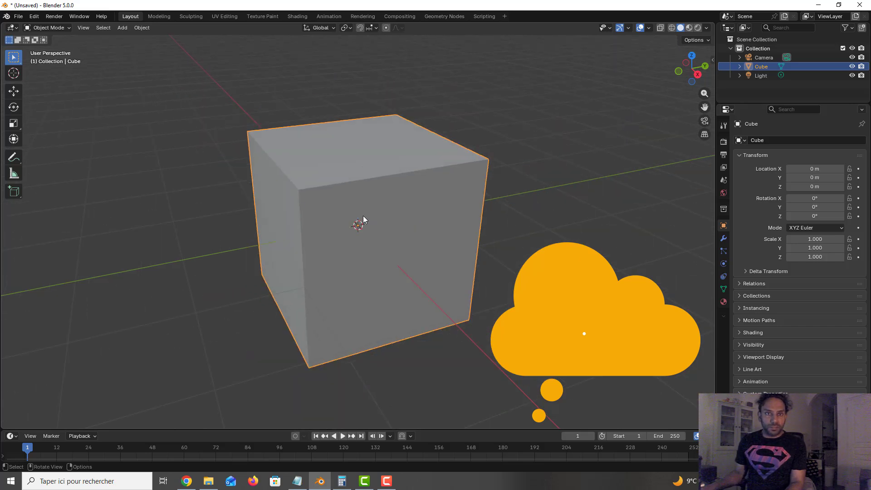
pyautogui.click(662, 27)
pyautogui.moveTo(430, 249)
pyautogui.mouseDown(button='middle')
pyautogui.moveTo(399, 243)
pyautogui.moveTo(414, 243)
pyautogui.mouseUp(button='middle')
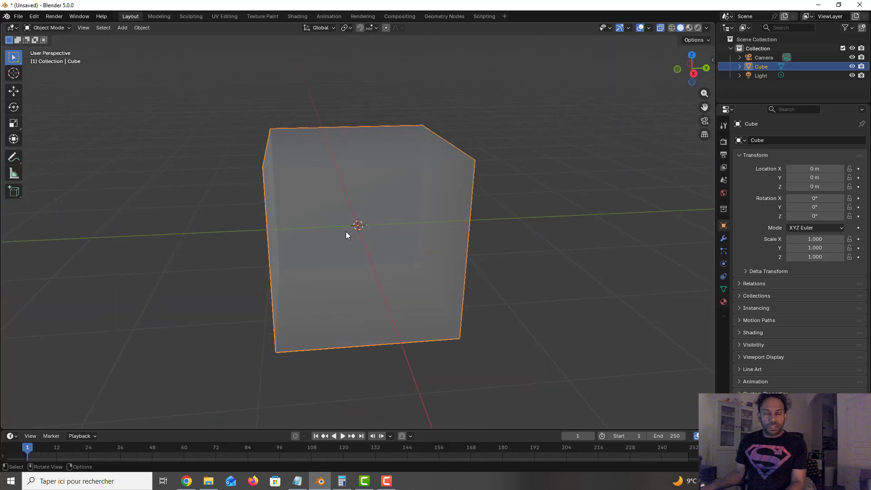
pyautogui.moveTo(353, 232)
pyautogui.mouseDown(button='middle')
pyautogui.moveTo(363, 238)
pyautogui.moveTo(349, 233)
pyautogui.mouseUp(button='middle')
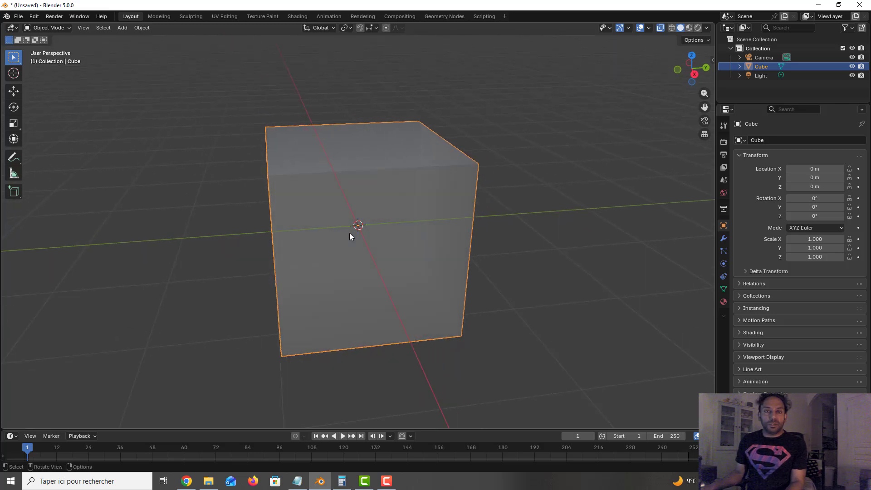
pyautogui.scroll(-2, 349, 233)
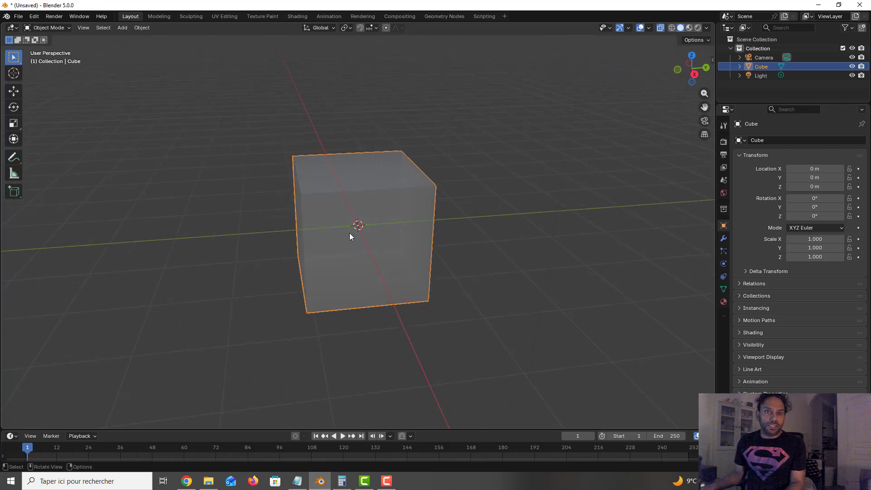
pyautogui.scroll(2, 348, 228)
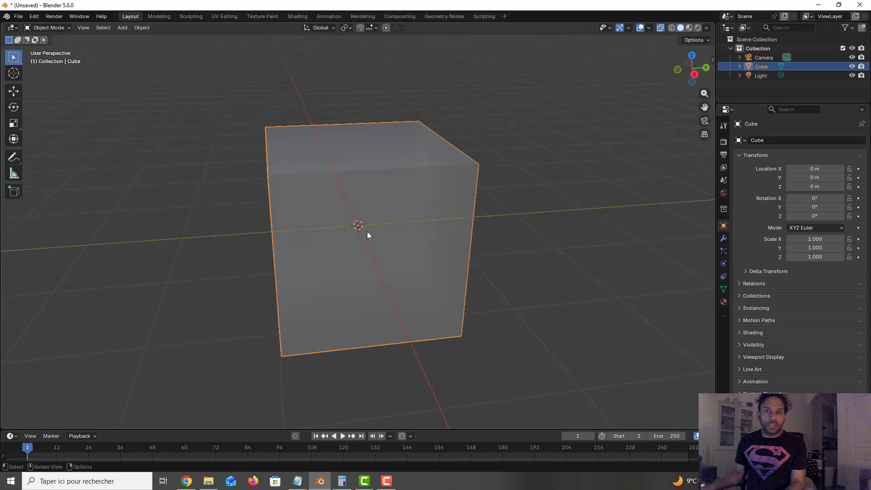
pyautogui.scroll(-1, 367, 232)
pyautogui.scroll(-1, 364, 222)
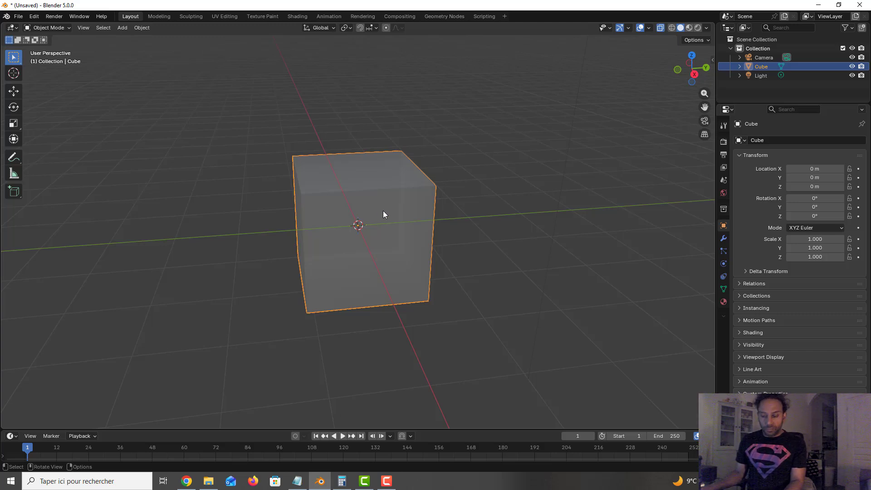
# Move the cube along the global Y axis to about -2.65 m and deselect it.
pyautogui.press('g')
pyautogui.press('x')
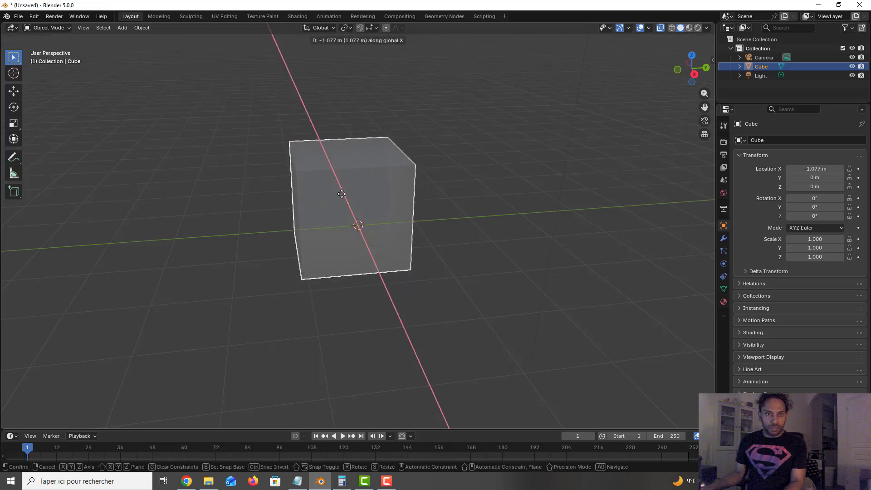
pyautogui.press('y')
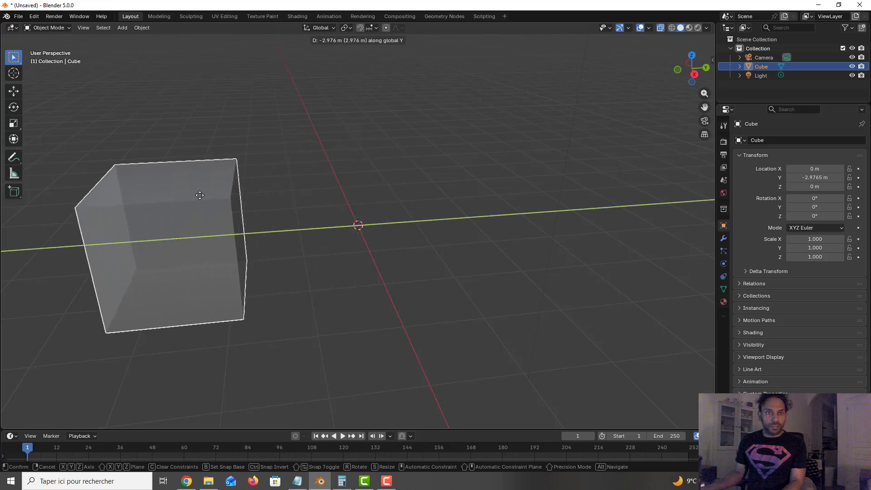
pyautogui.click(221, 198)
pyautogui.click(333, 210)
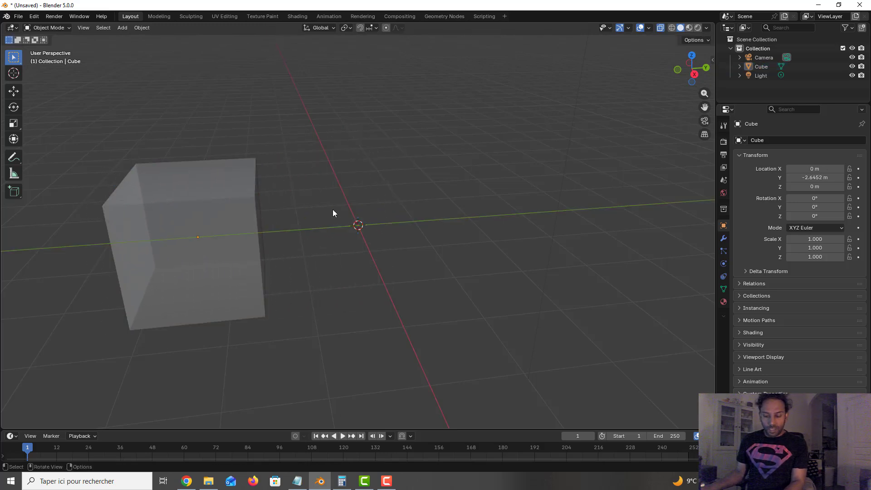
# Add a new mesh cube at the 3D cursor on the world origin.
pyautogui.hotkey('shift', 'a')
pyautogui.moveTo(333, 209)
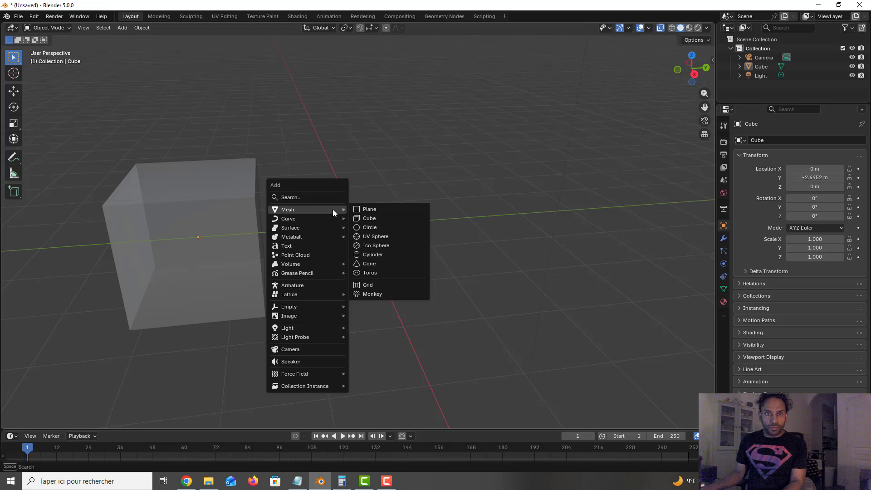
pyautogui.click(377, 220)
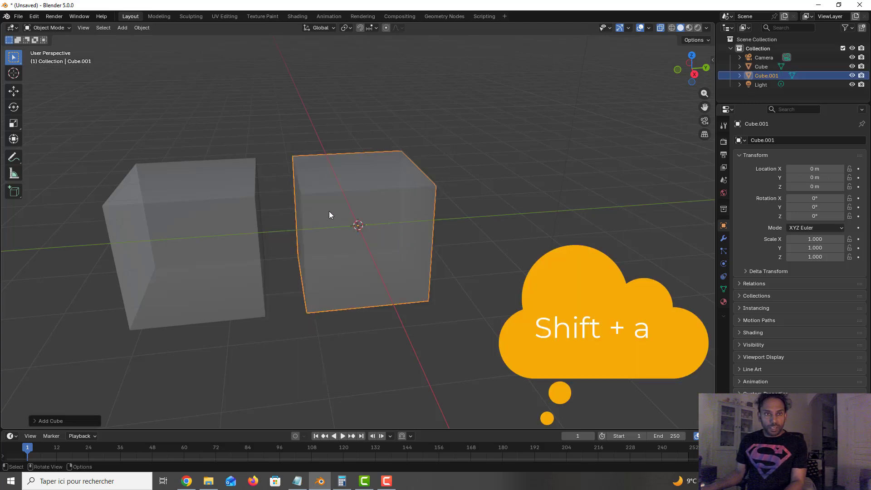
# Select the two cubes in turn to compare their origins, ending on the moved cube, and turn off X-ray display.
pyautogui.click(219, 226)
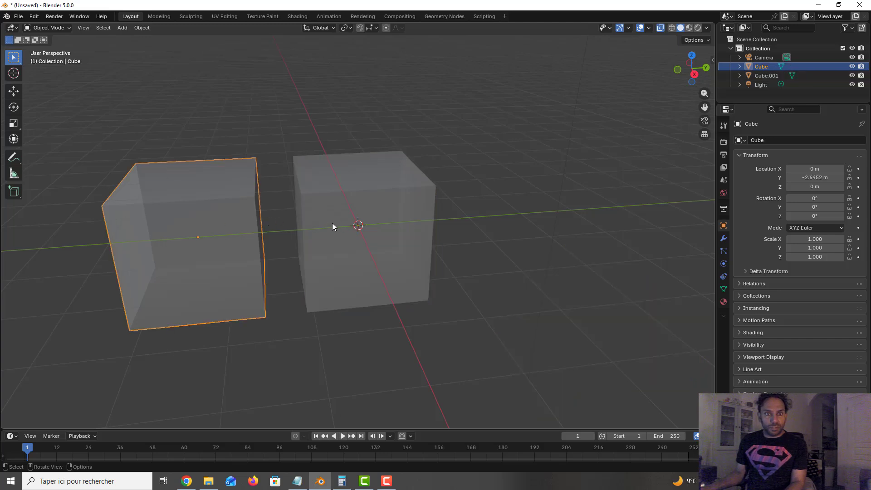
pyautogui.click(357, 232)
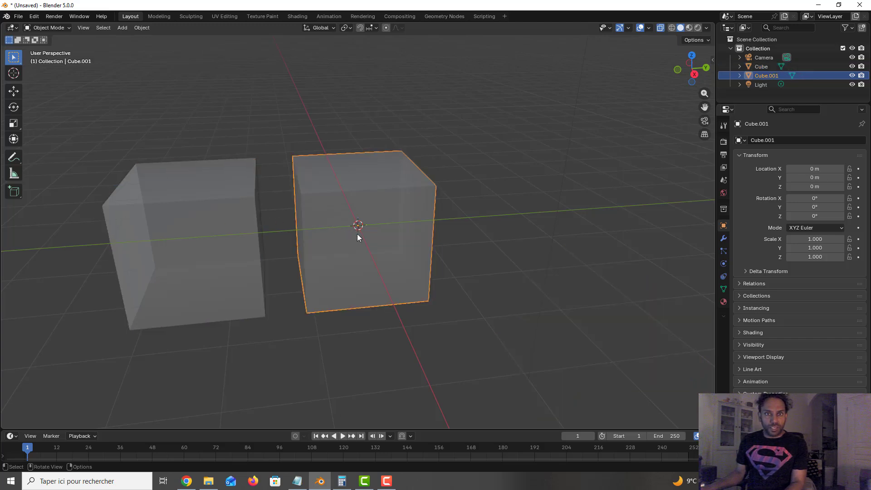
pyautogui.click(193, 249)
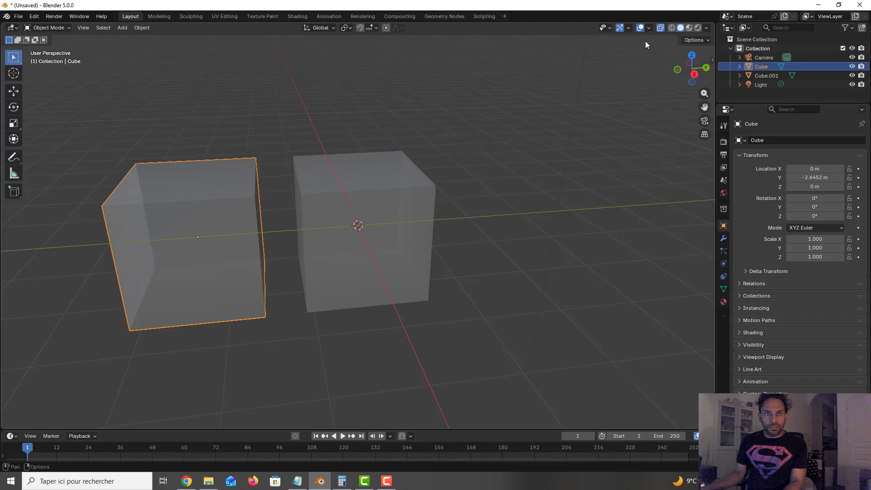
pyautogui.hotkey('alt', 'z')
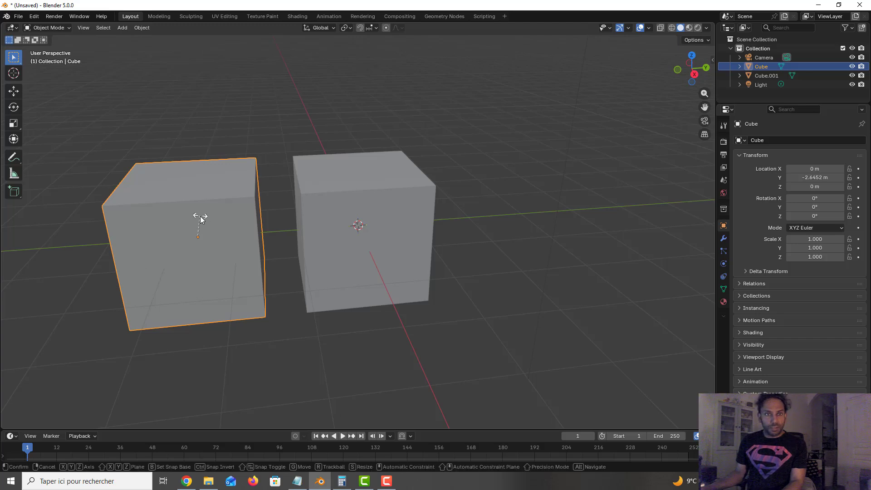
# Try rotating the moved cube freely around its origin.
pyautogui.press('r')
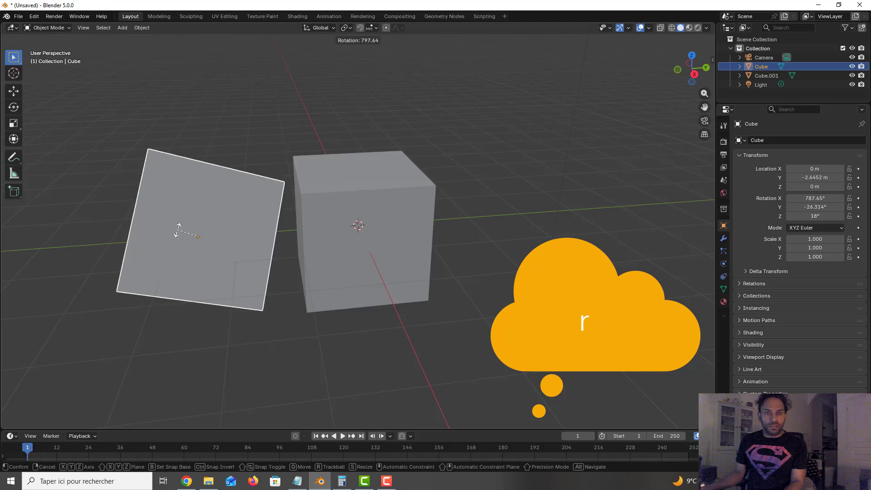
pyautogui.rightClick(202, 226)
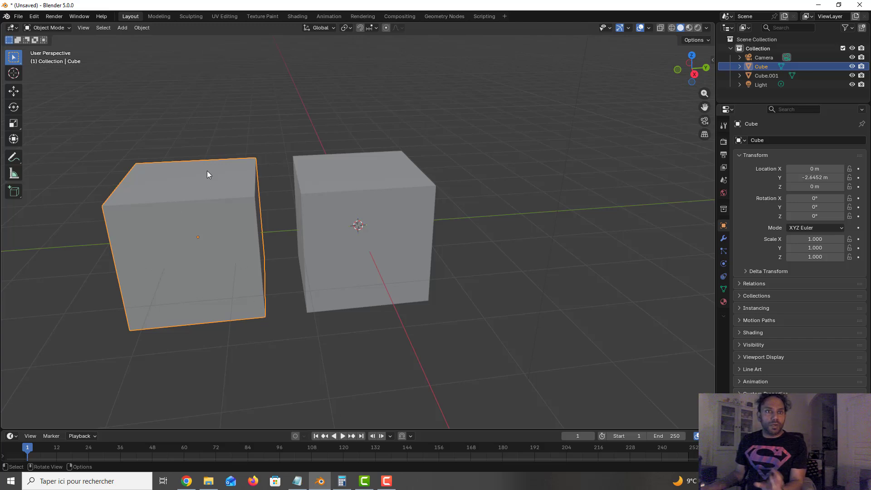
# Enter Edit Mode on the moved cube and snap the 3D cursor to its lower front corner vertex nearest the other cube.
pyautogui.moveTo(300, 209); pyautogui.dragTo(399, 201, button='middle')
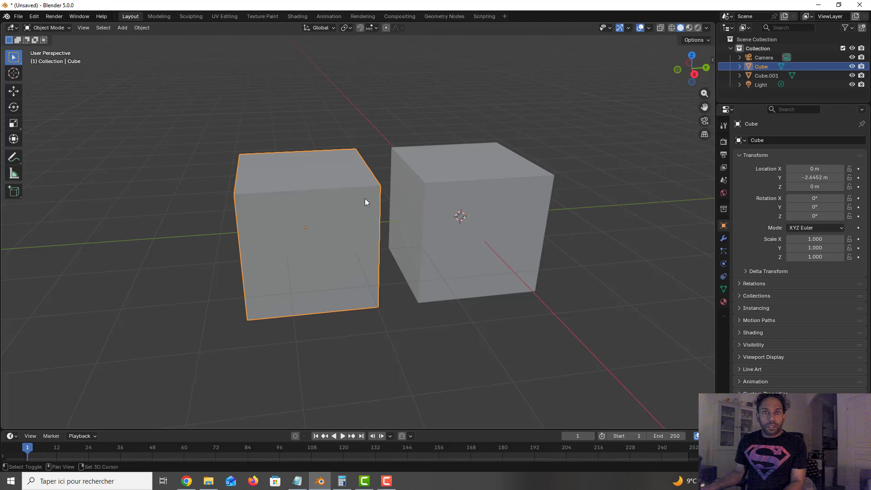
pyautogui.press('Tab')
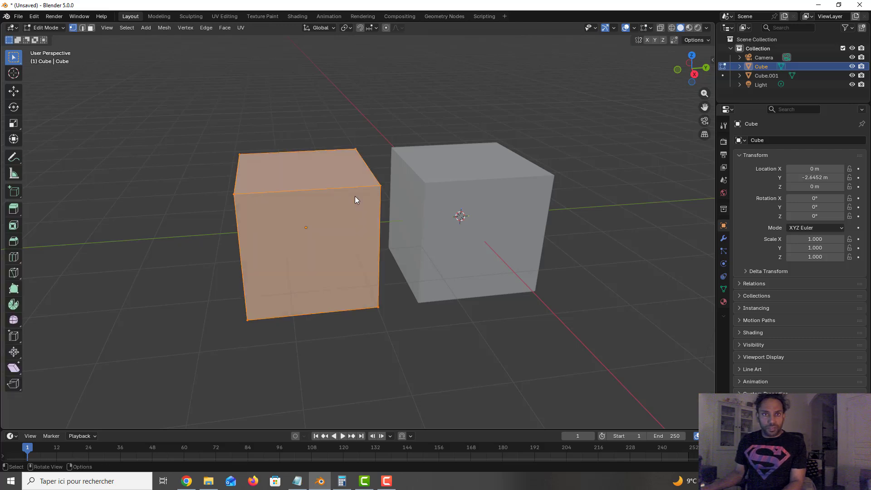
pyautogui.click(379, 307)
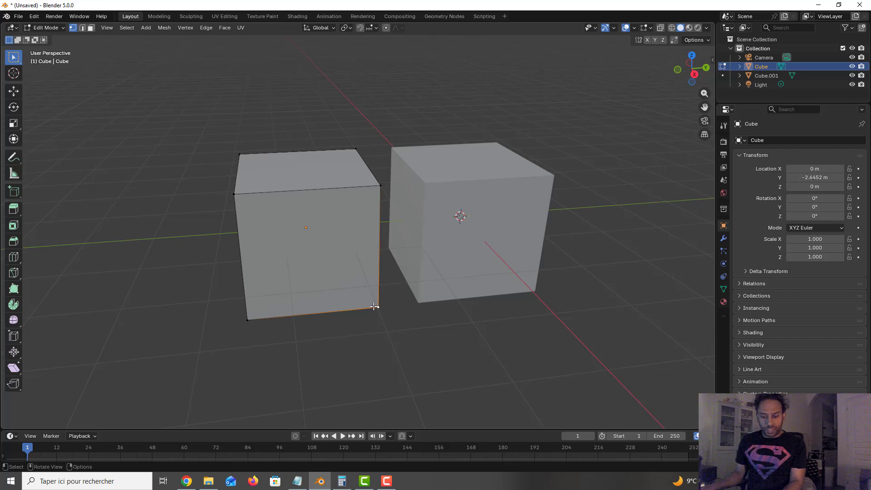
pyautogui.hotkey('shift', 's')
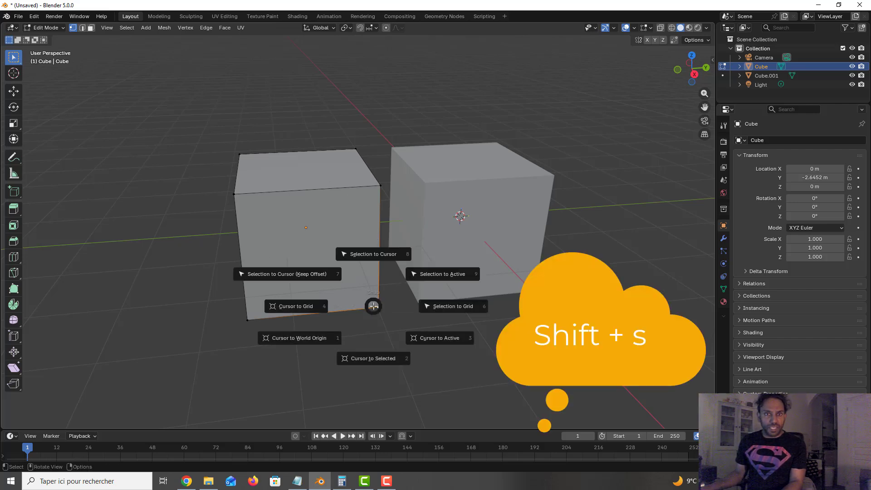
pyautogui.click(368, 357)
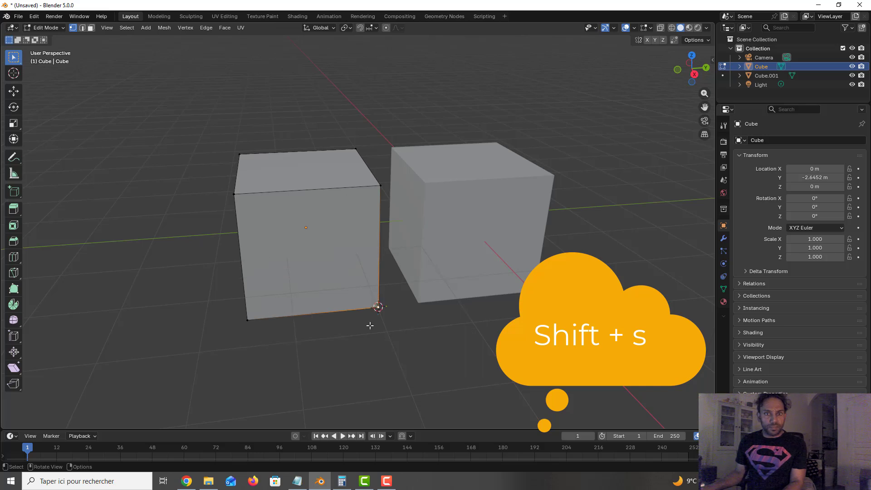
# Return to Object Mode and set the moved cube's origin to the 3D cursor at its corner.
pyautogui.press('Tab')
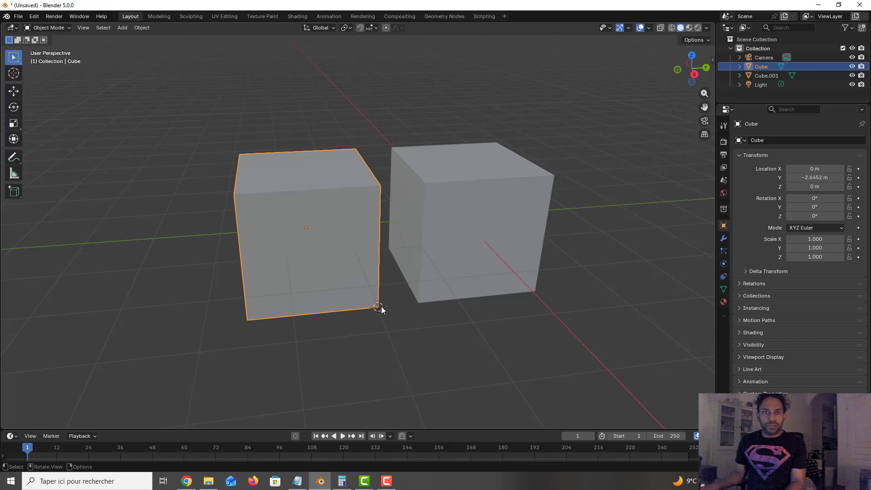
pyautogui.click(142, 28)
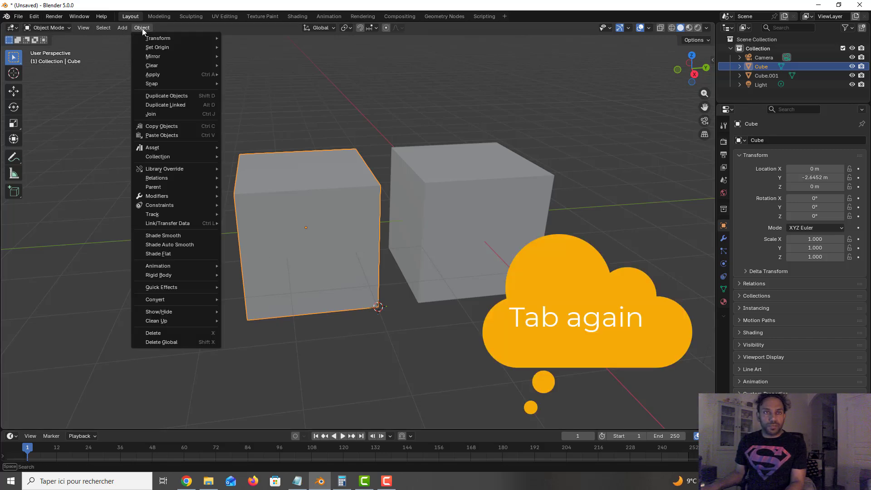
pyautogui.moveTo(159, 47)
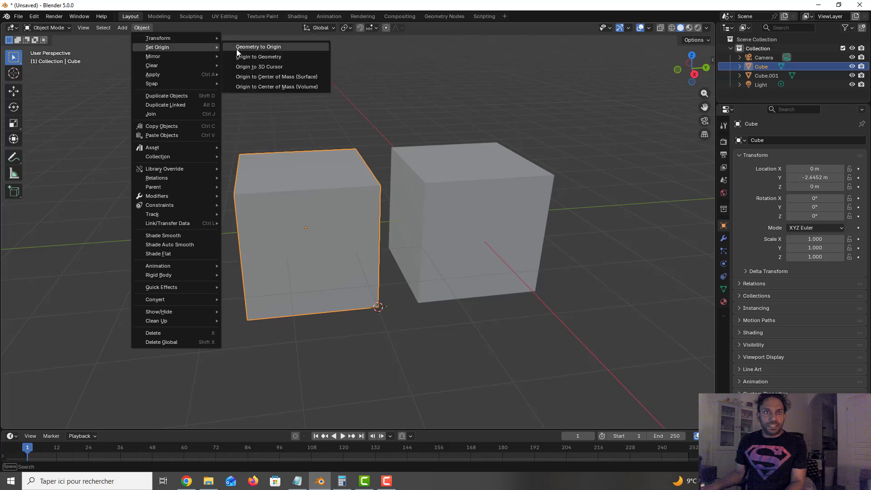
pyautogui.click(305, 67)
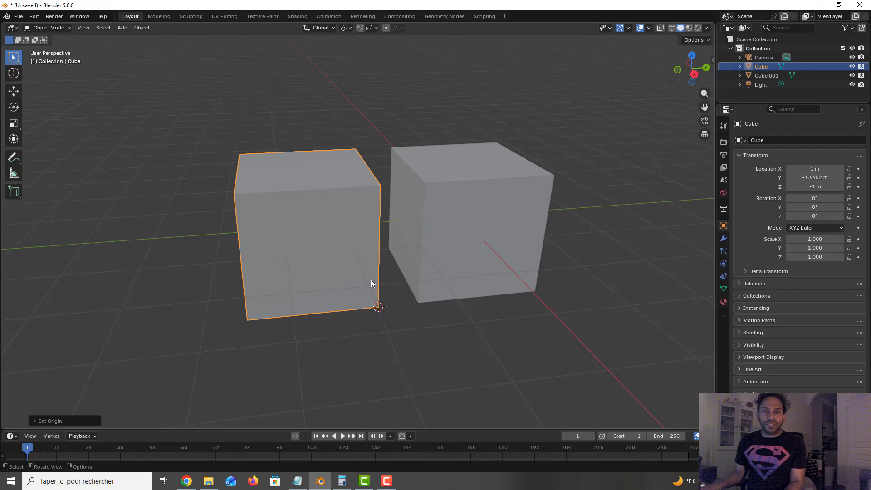
# Rotate the moved cube freely around its corner origin to about 22° X, -6° Y and 9° Z.
pyautogui.press('r')
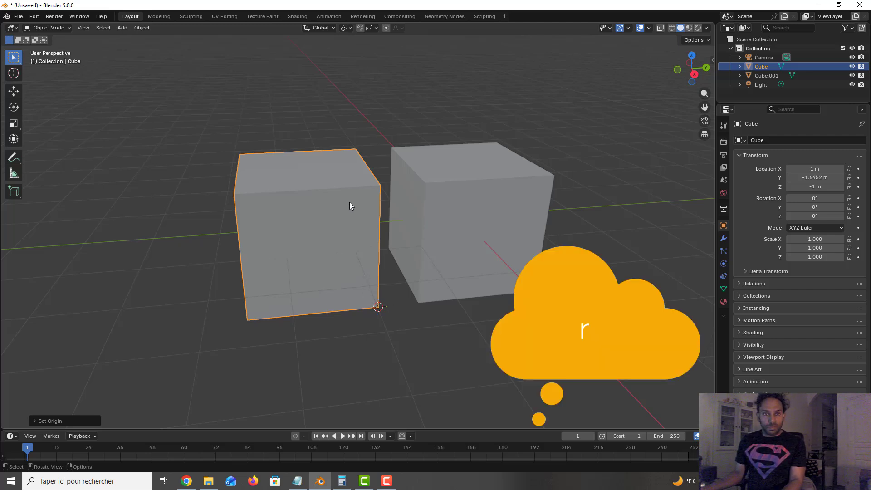
pyautogui.press('r')
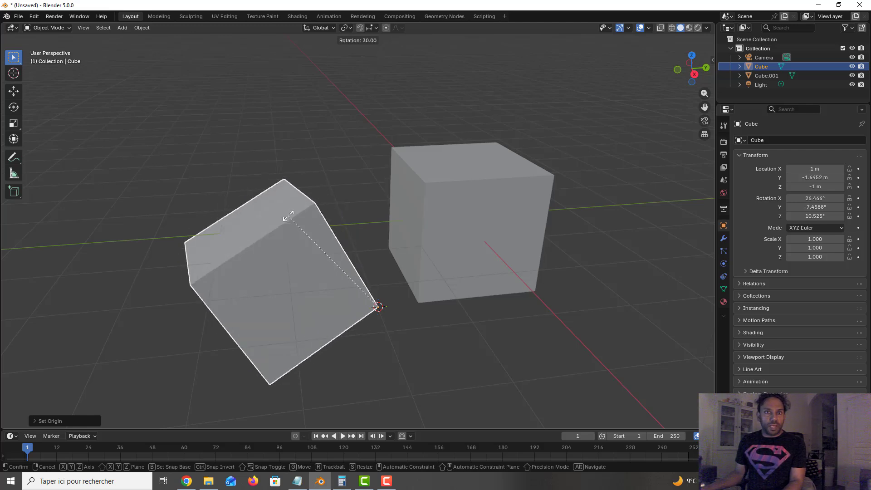
pyautogui.click(301, 213)
# Enter Edit Mode on the other cube and snap the 3D cursor to its lower front corner vertex nearest the rotated cube.
pyautogui.scroll(-2, 446, 250)
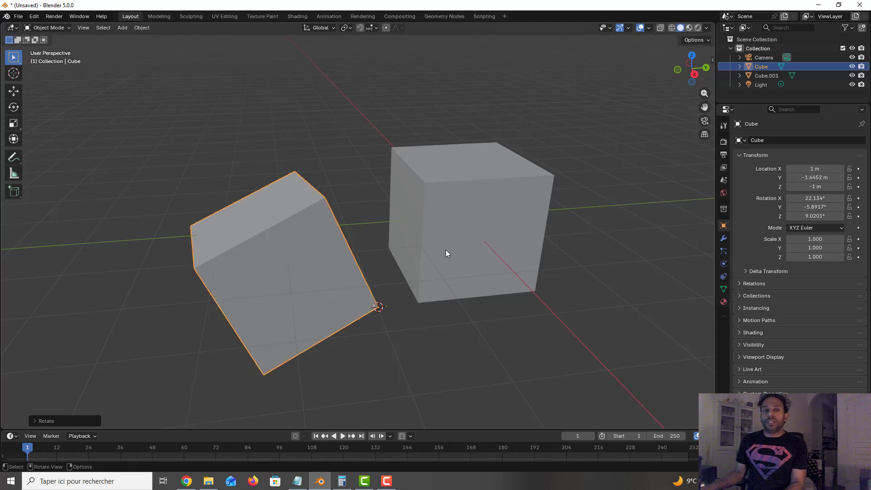
pyautogui.click(475, 202)
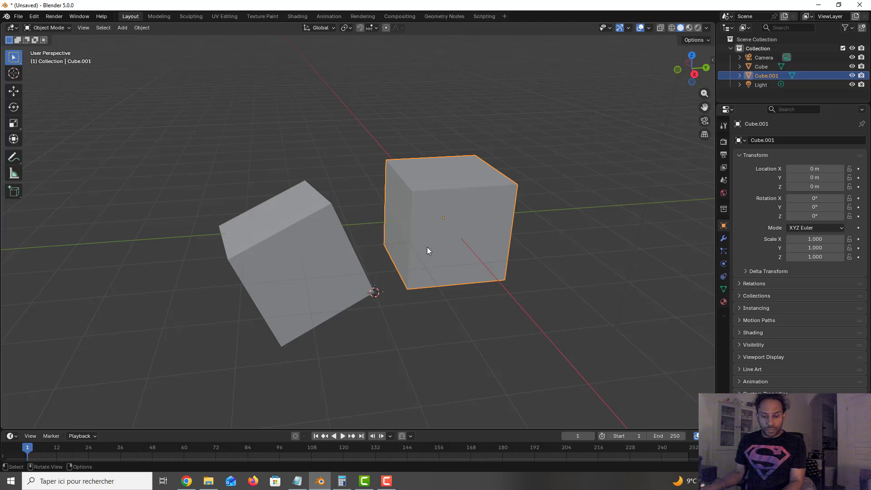
pyautogui.press('Tab')
pyautogui.click(407, 288)
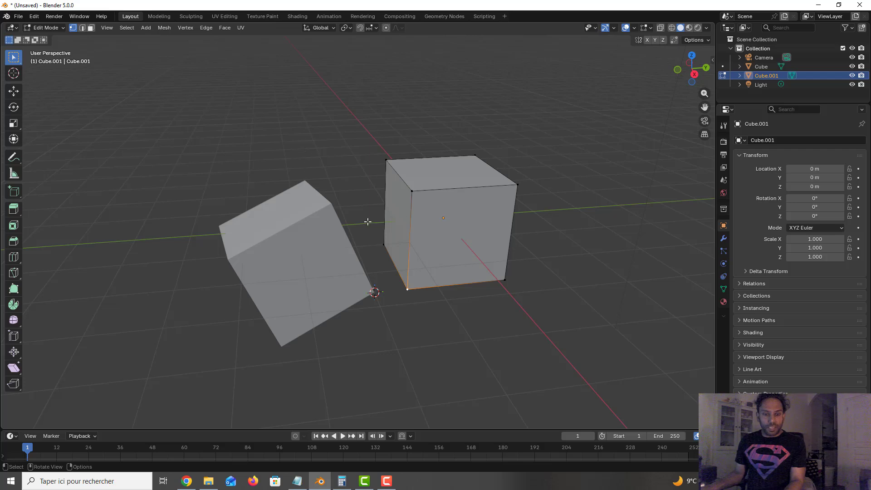
pyautogui.hotkey('shift', 's')
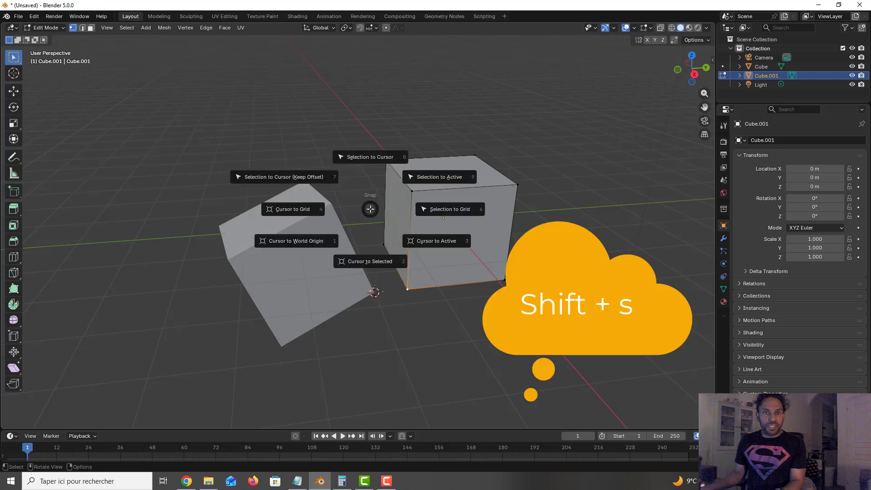
pyautogui.click(372, 251)
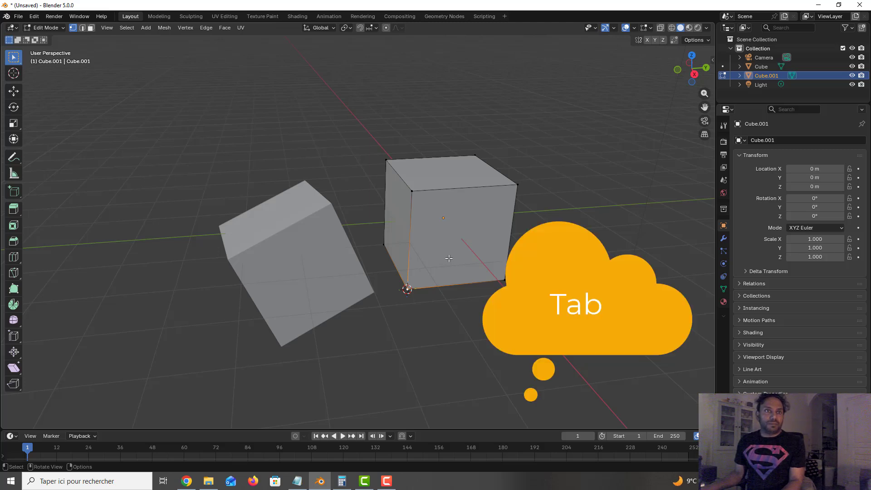
# Return to Object Mode and set the second cube's origin to the 3D cursor.
pyautogui.press('Tab')
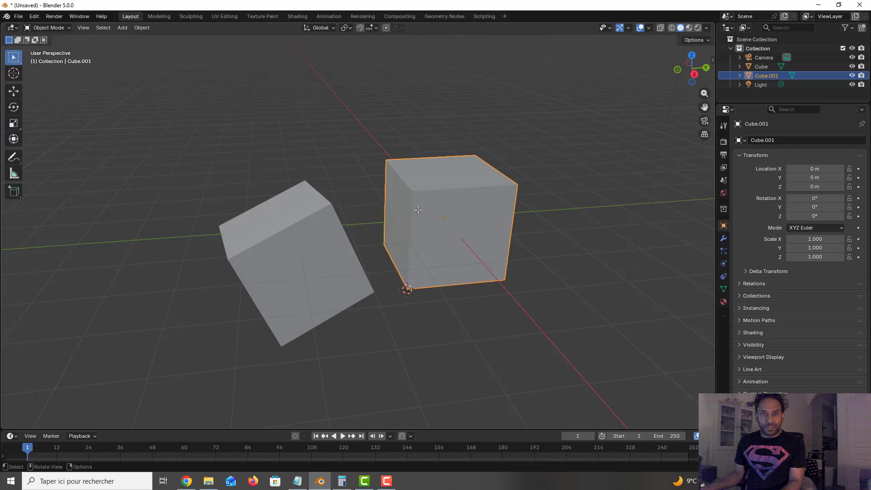
pyautogui.click(142, 28)
pyautogui.moveTo(162, 48)
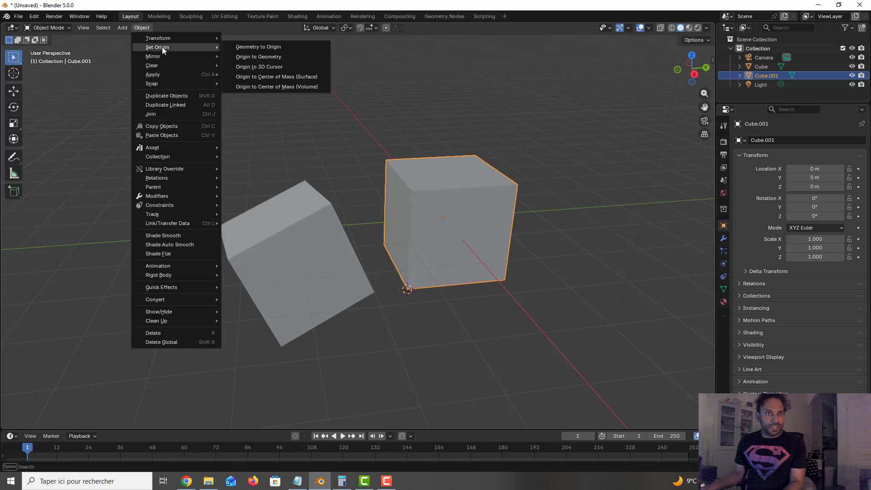
pyautogui.click(287, 67)
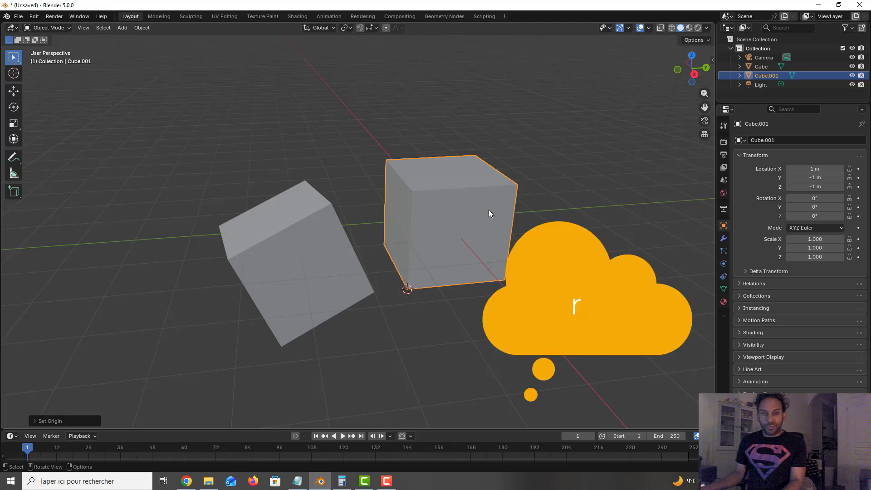
# Rotate the second cube freely by -25° around its corner origin, away from the first cube.
pyautogui.press('r')
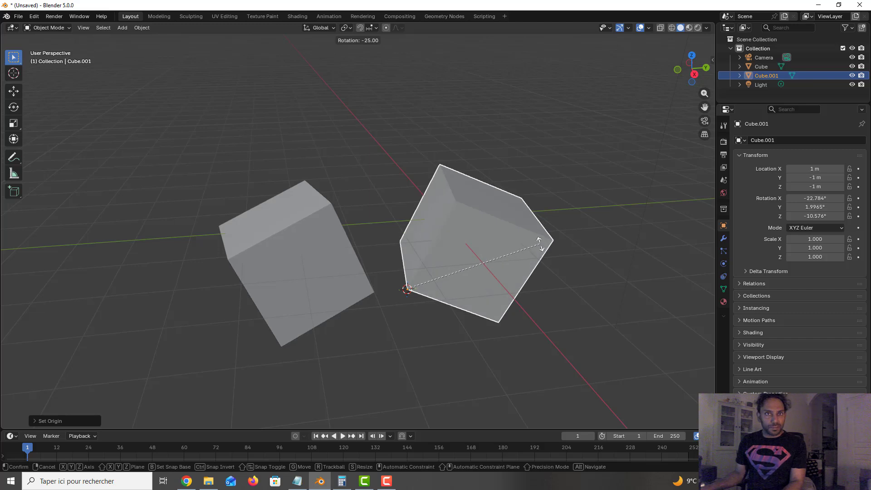
pyautogui.click(538, 243)
pyautogui.scroll(2, 562, 244)
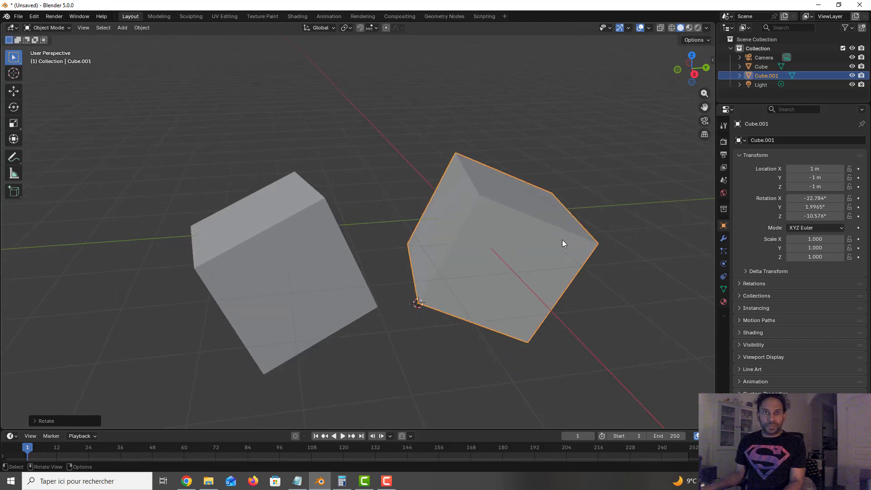
# In Edit Mode on the first cube, select its upper front edge with edge selection and snap the 3D cursor to it.
pyautogui.scroll(-3, 562, 244)
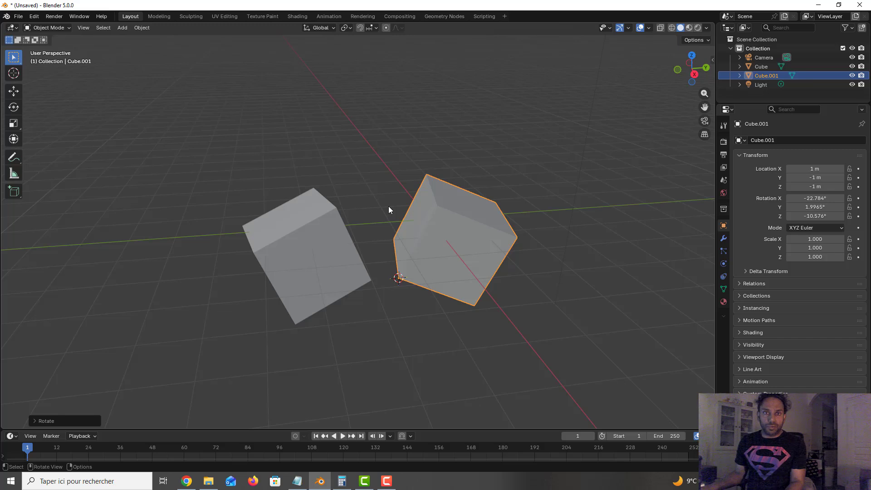
pyautogui.scroll(1, 388, 207)
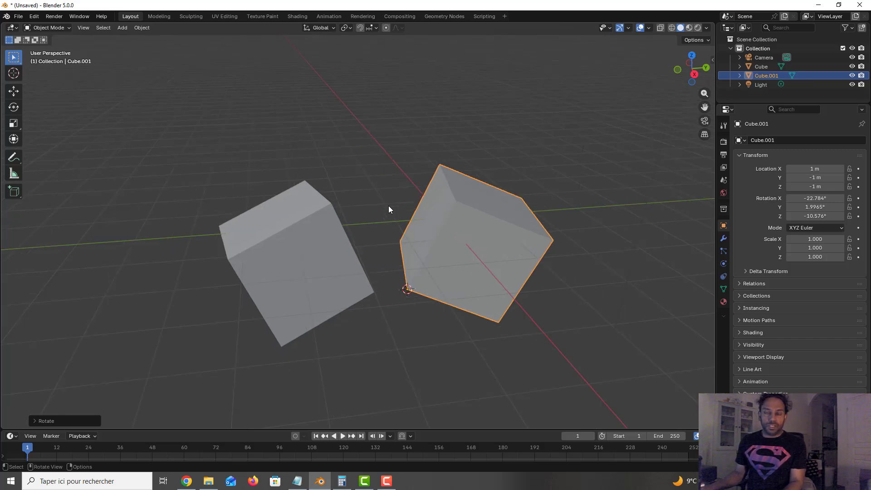
pyautogui.scroll(-1, 389, 206)
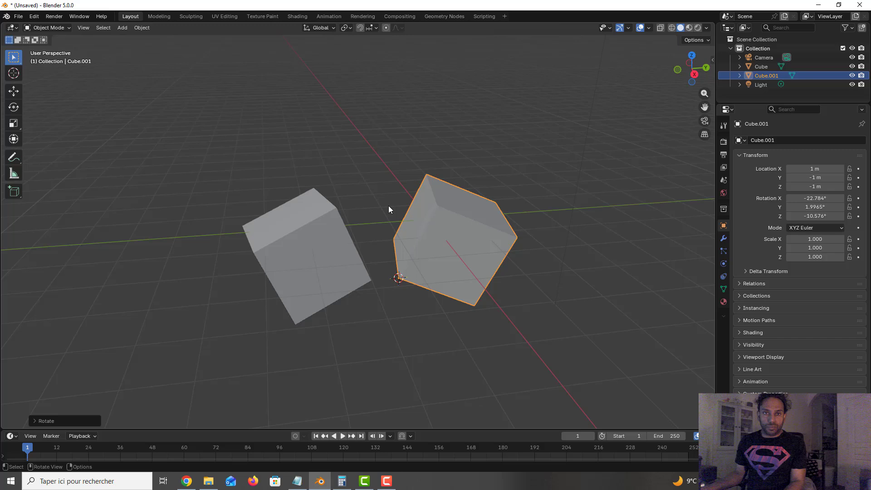
pyautogui.click(306, 226)
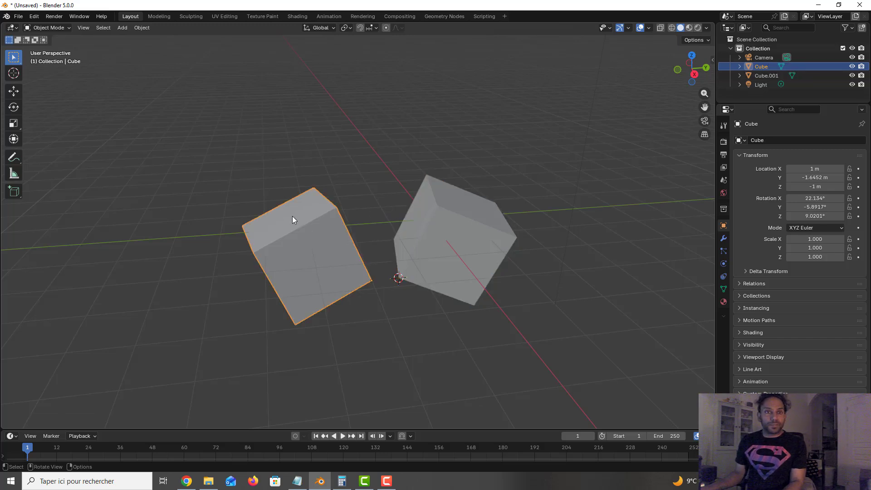
pyautogui.press('Tab')
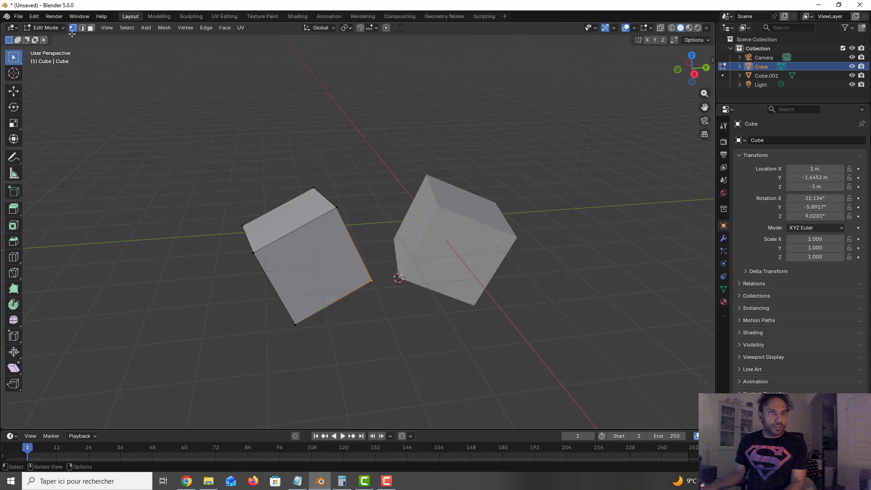
pyautogui.click(82, 29)
pyautogui.click(289, 233)
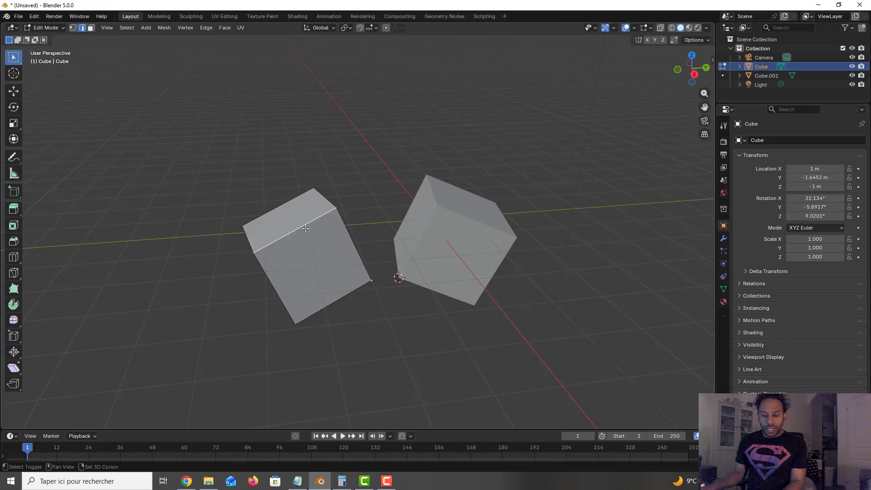
pyautogui.hotkey('shift', 's')
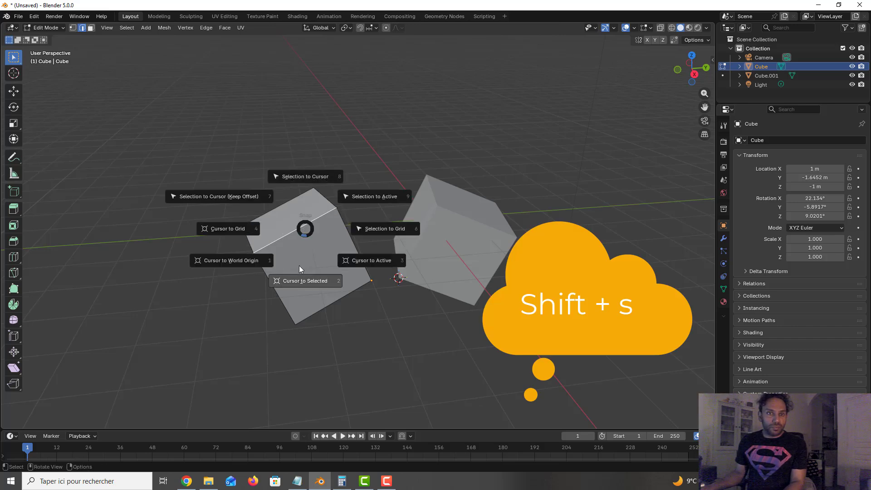
pyautogui.click(299, 281)
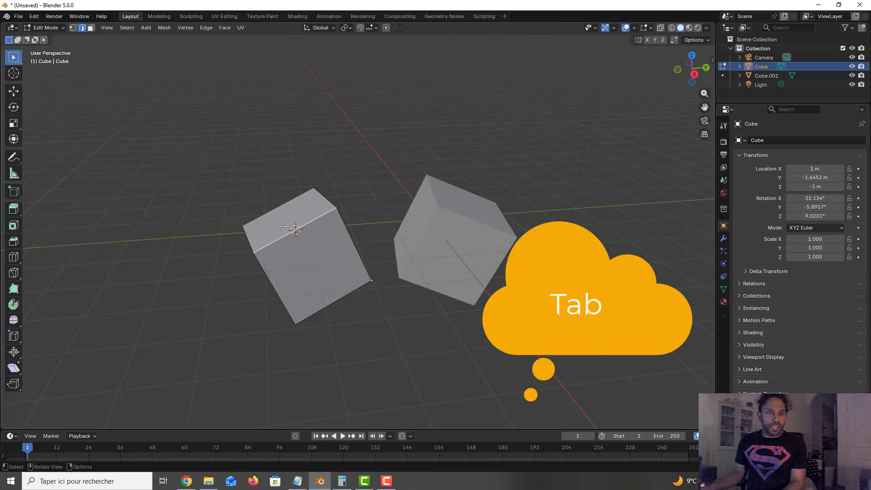
# Return to Object Mode and add a Monkey mesh at the 3D cursor on the cube's edge.
pyautogui.press('Tab')
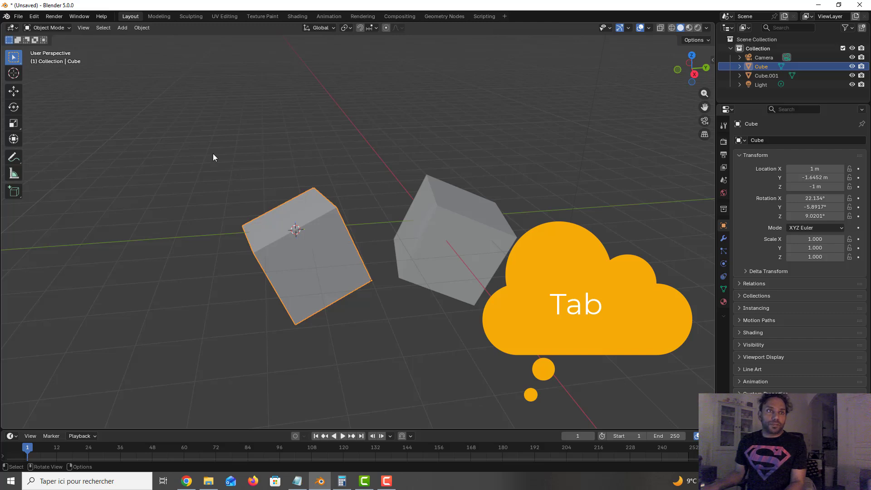
pyautogui.click(122, 28)
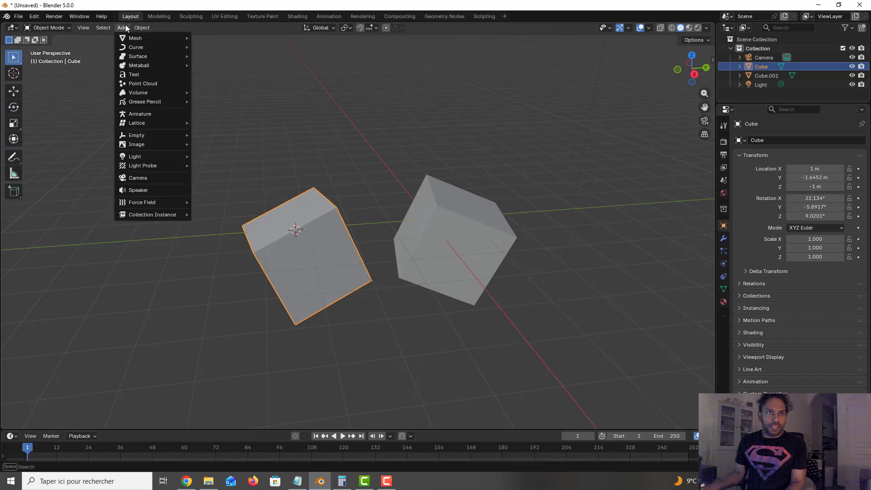
pyautogui.moveTo(133, 39)
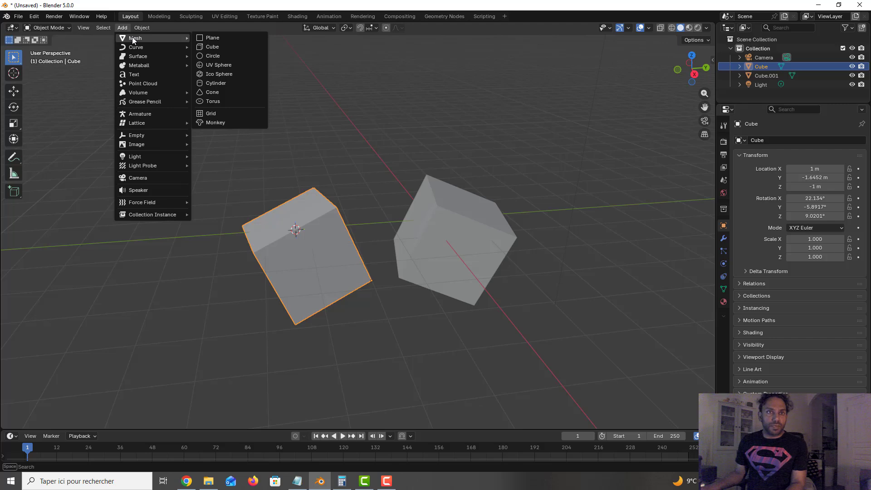
pyautogui.click(227, 123)
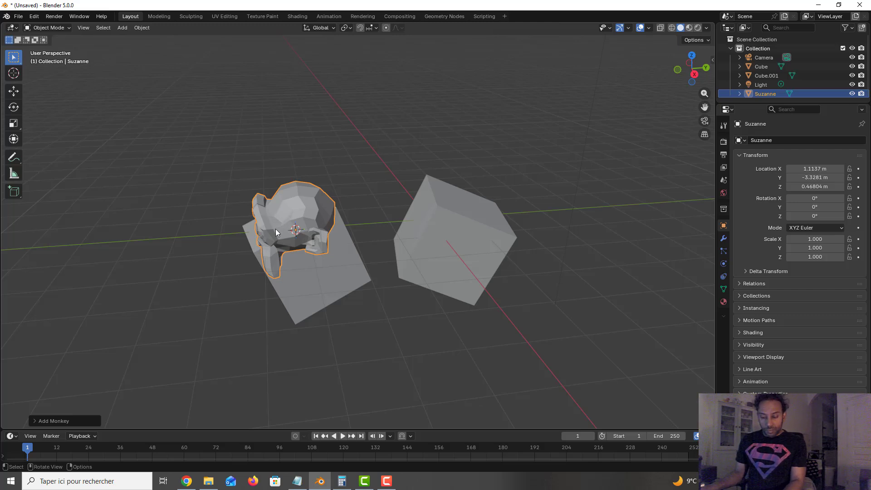
# Rotate the monkey head 100° around the global Z axis so its face points forward.
pyautogui.press('r')
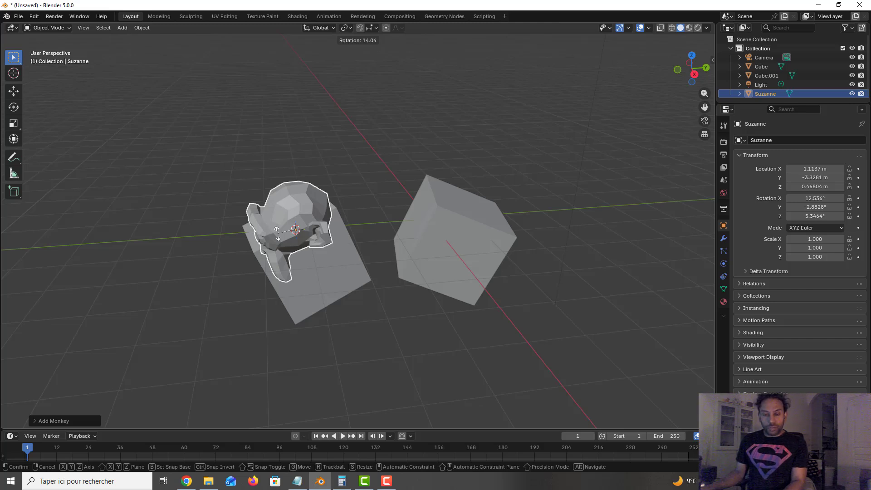
pyautogui.press('z')
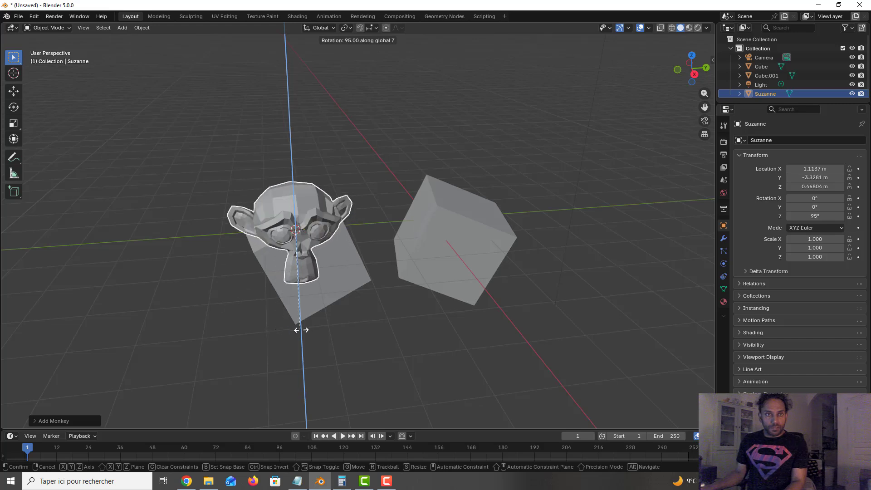
pyautogui.click(299, 292)
pyautogui.moveTo(303, 291)
pyautogui.mouseDown(button='middle')
pyautogui.moveTo(348, 267)
pyautogui.moveTo(302, 271)
pyautogui.moveTo(293, 295)
pyautogui.mouseUp(button='middle')
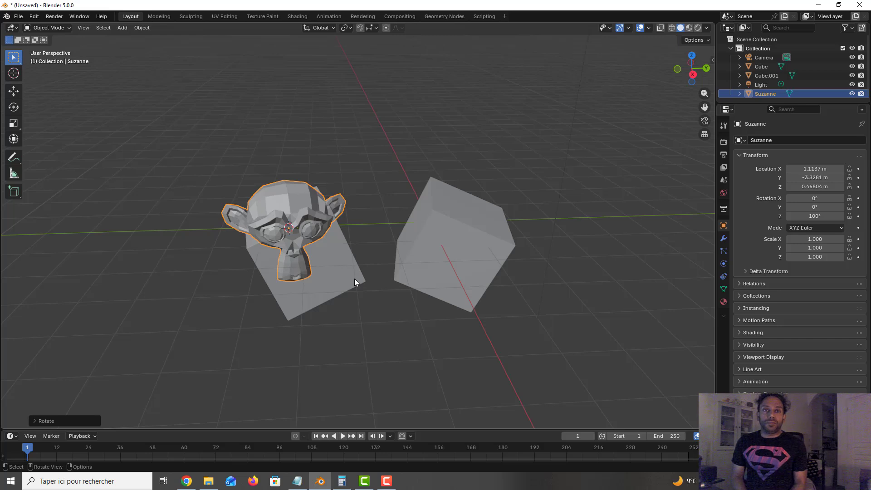
# Select the second cube and examine its origin and geometry in X-ray display and Edit Mode, then return to solid Object Mode.
pyautogui.click(449, 222)
pyautogui.click(660, 28)
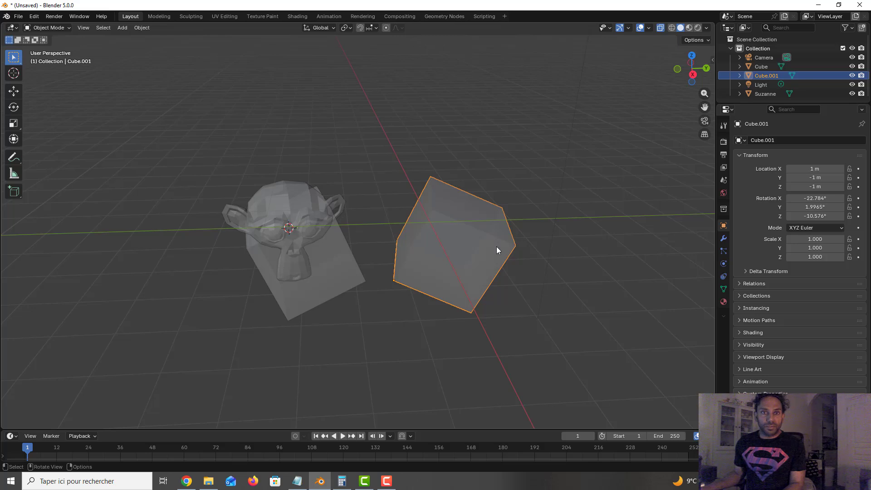
pyautogui.click(660, 27)
pyautogui.press('Tab')
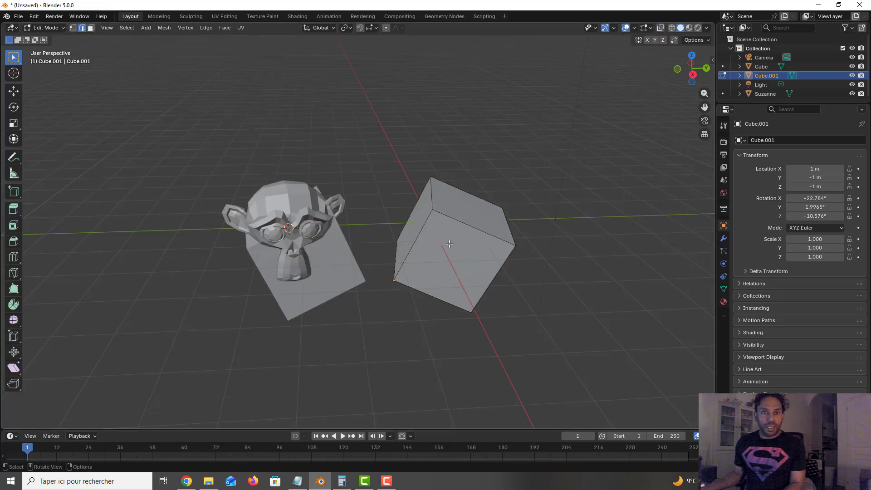
pyautogui.press('Tab')
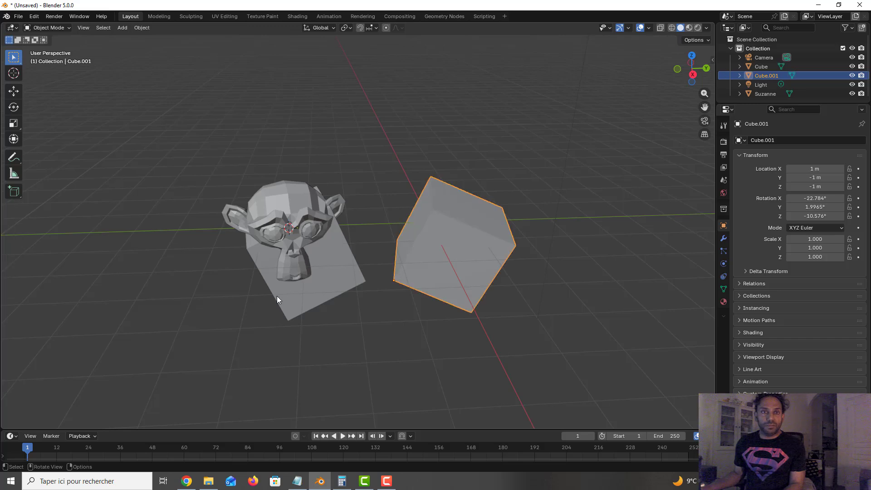
pyautogui.scroll(-3, 361, 252)
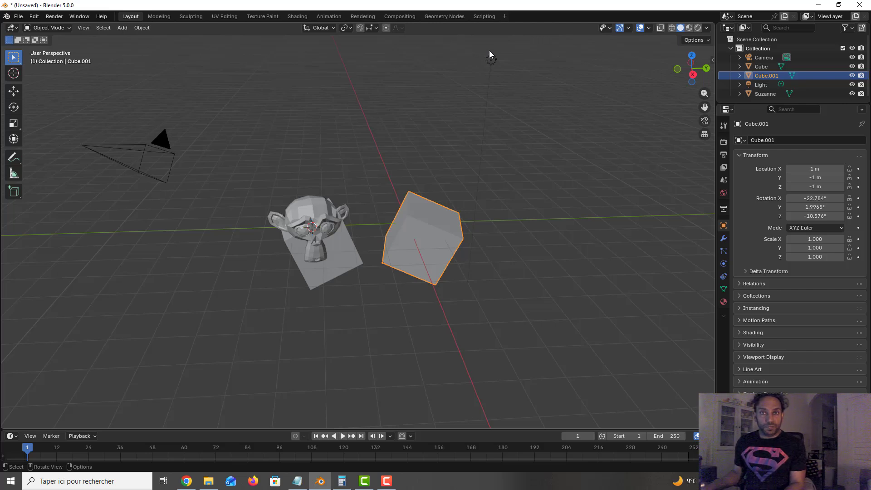
pyautogui.scroll(2, 399, 243)
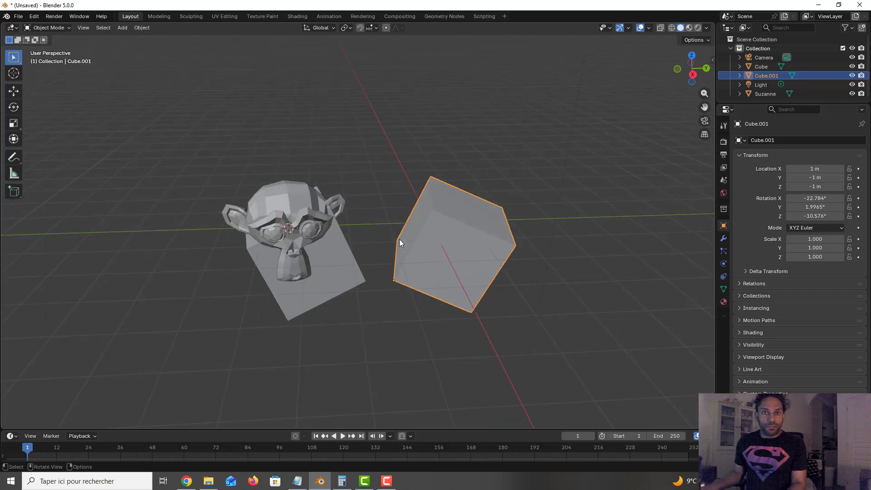
pyautogui.scroll(-1, 399, 243)
pyautogui.scroll(1, 400, 243)
pyautogui.scroll(-1, 399, 243)
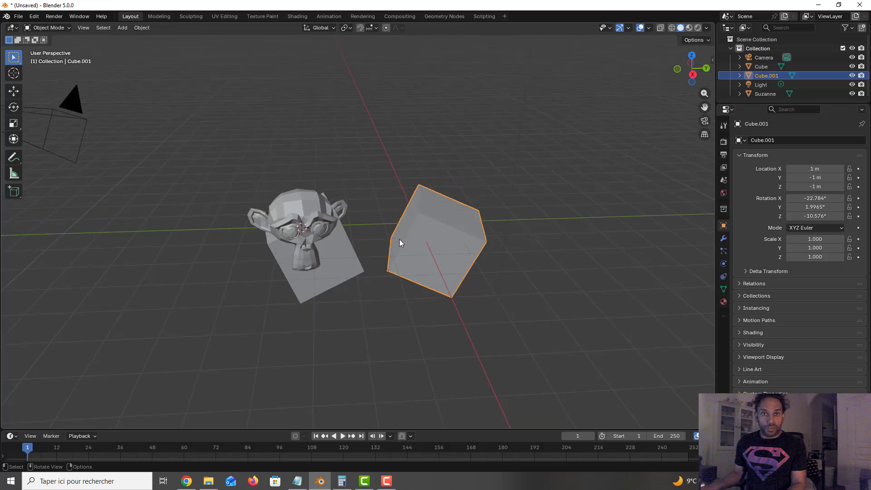